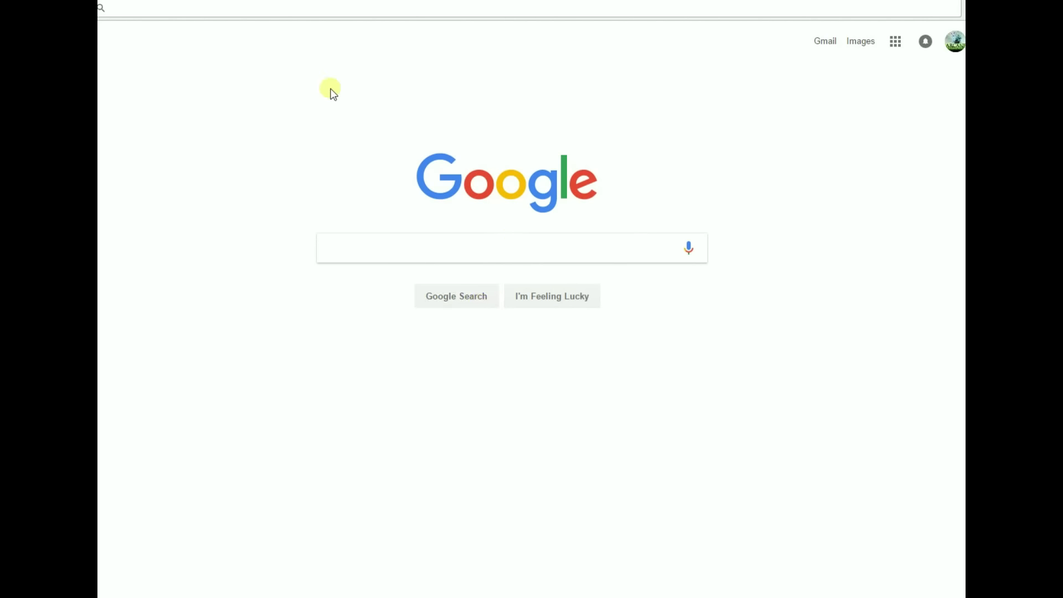
Step: Enter youtube.com/americabud in the address bar and load the Americabud channel page
click(267, 10)
text(y)
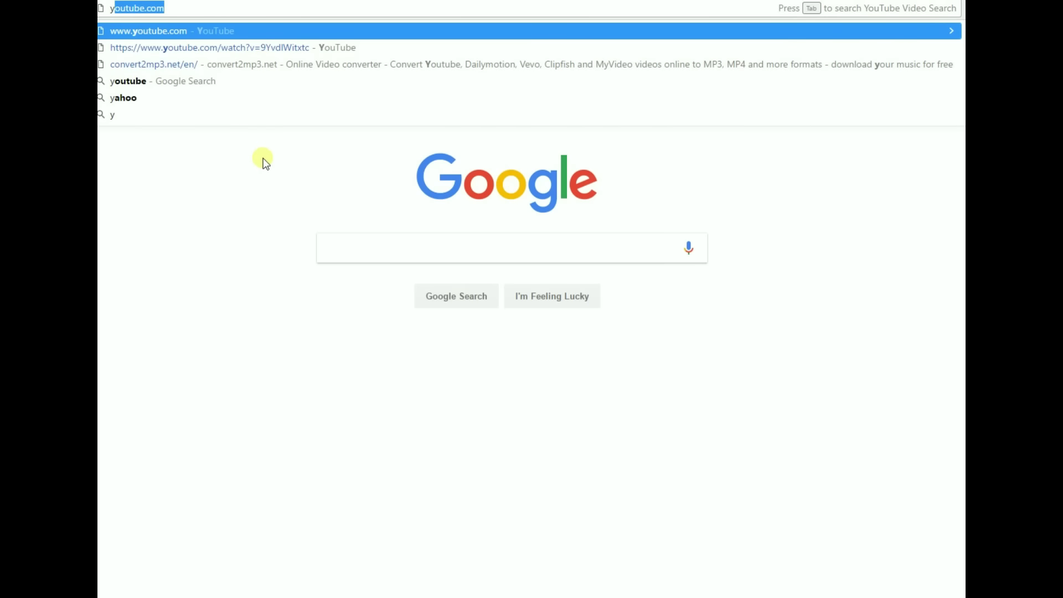
text(ou)
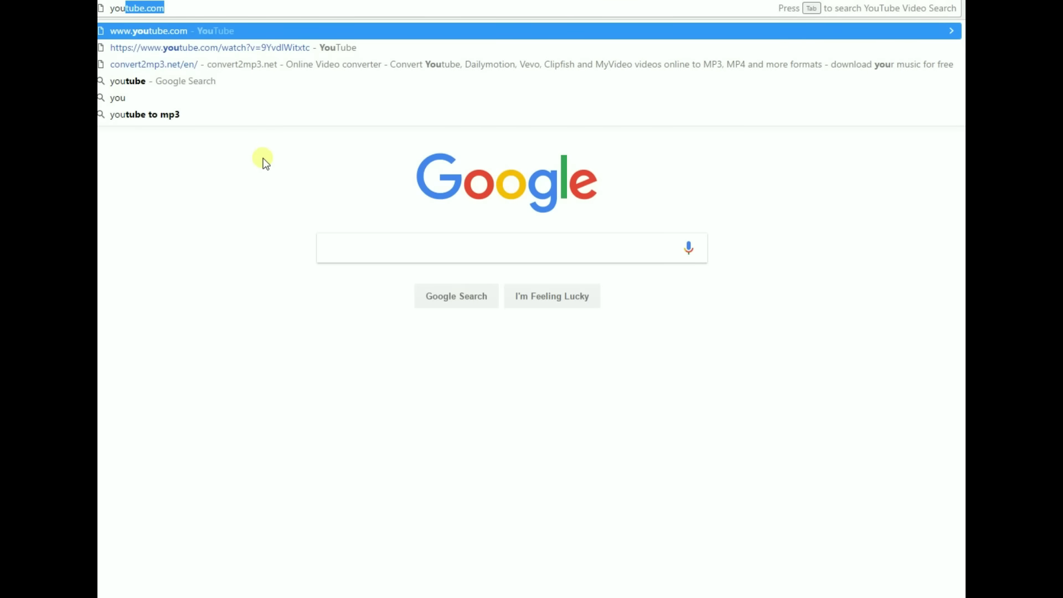
text(tub)
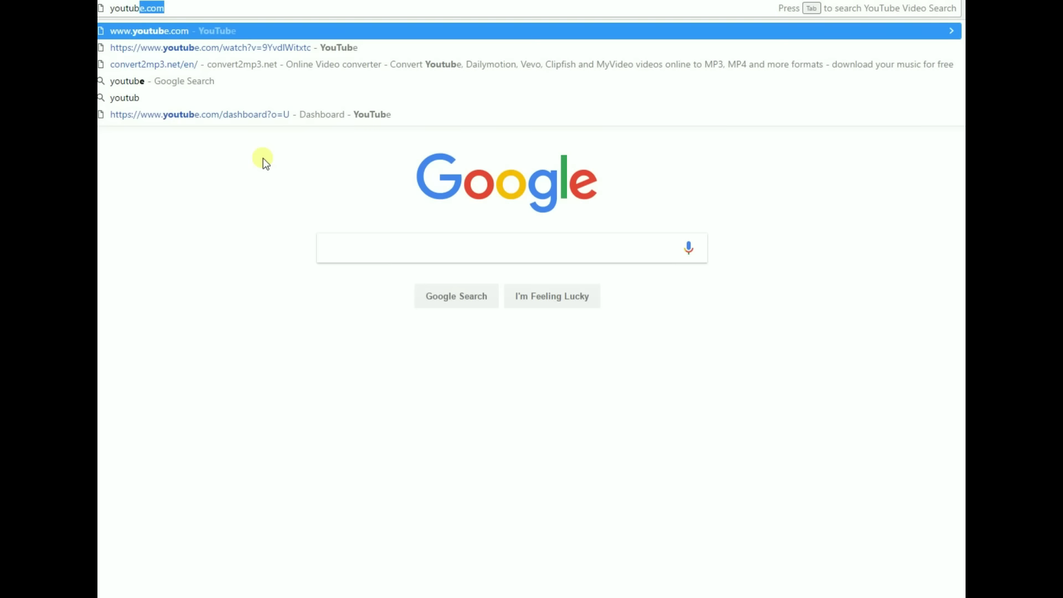
text(e.)
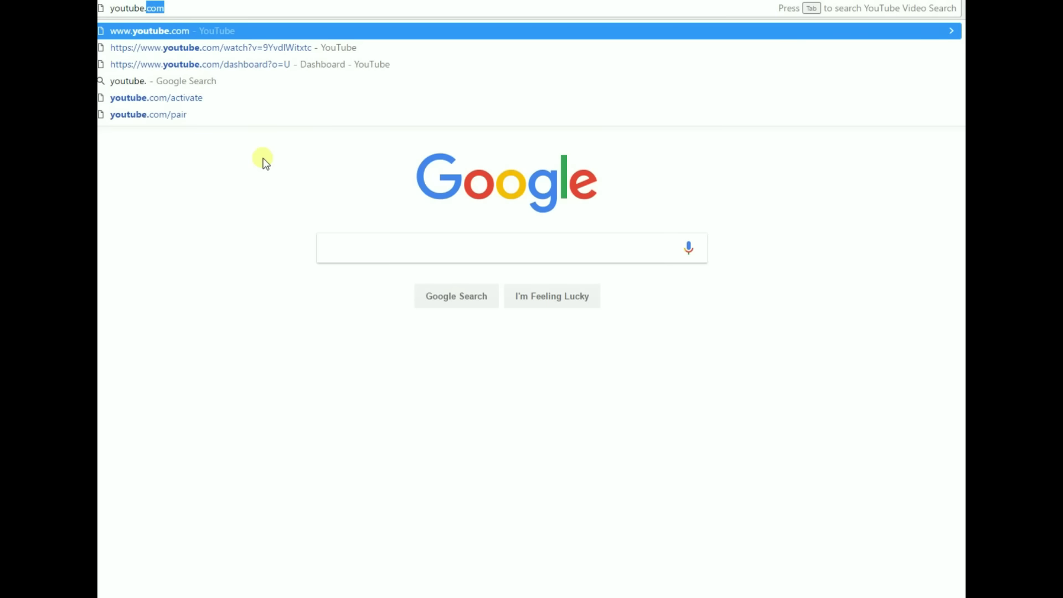
text(co)
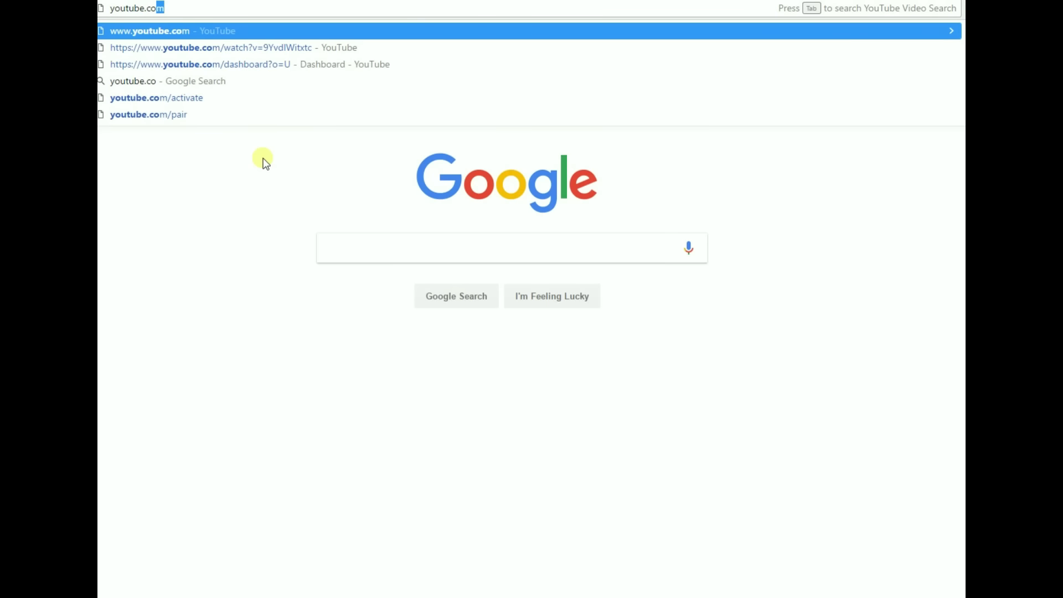
text(m)
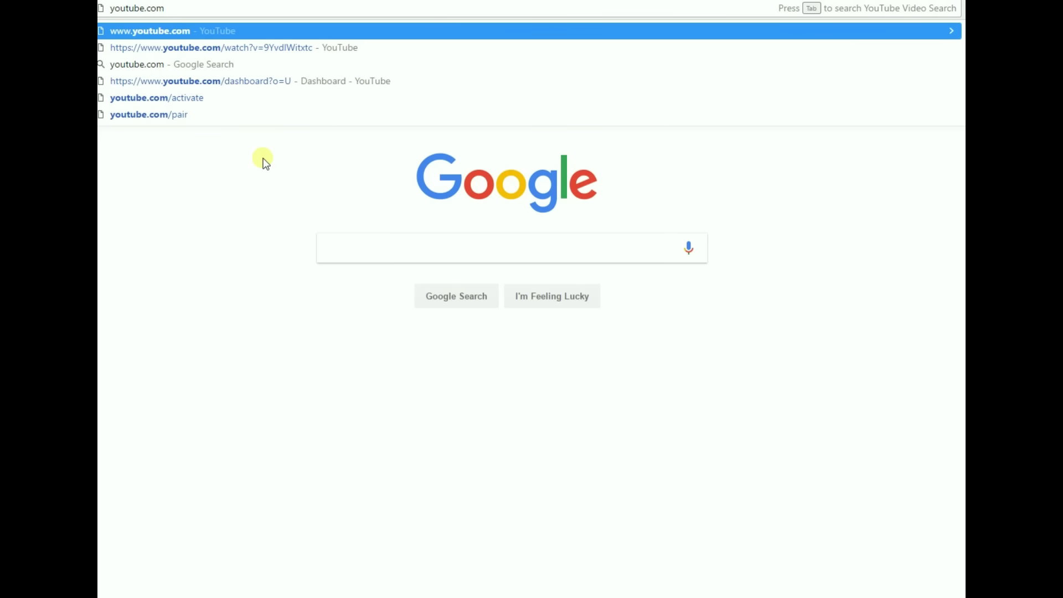
text(/)
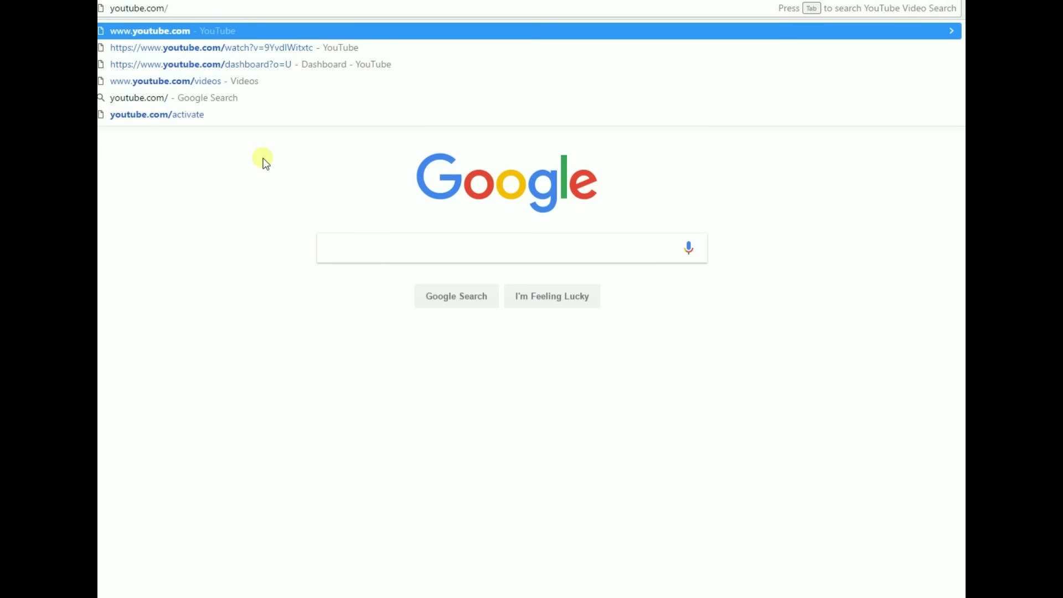
text(america)
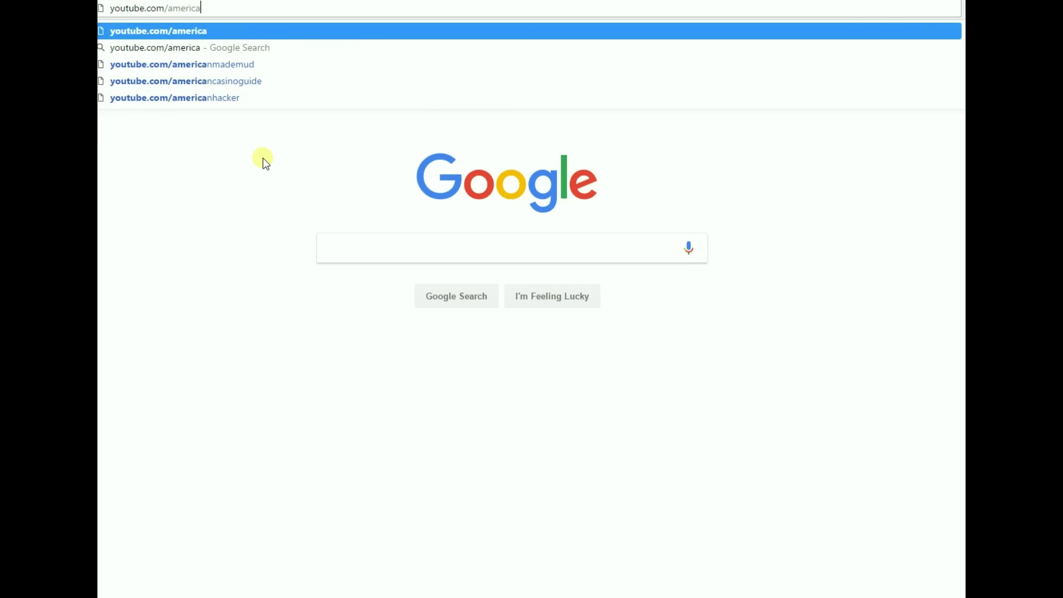
text(bud)
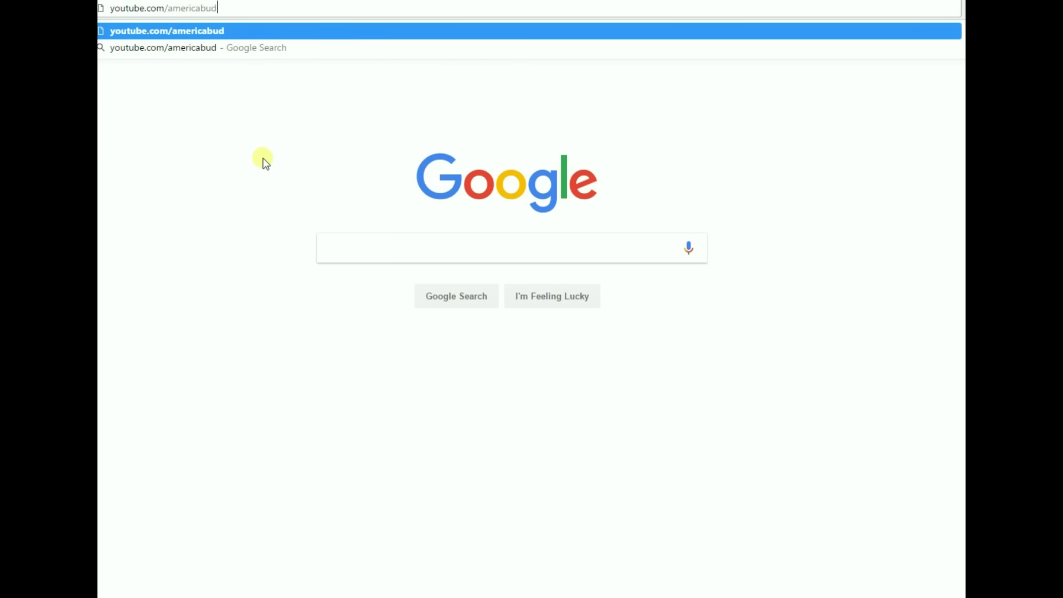
key(Return)
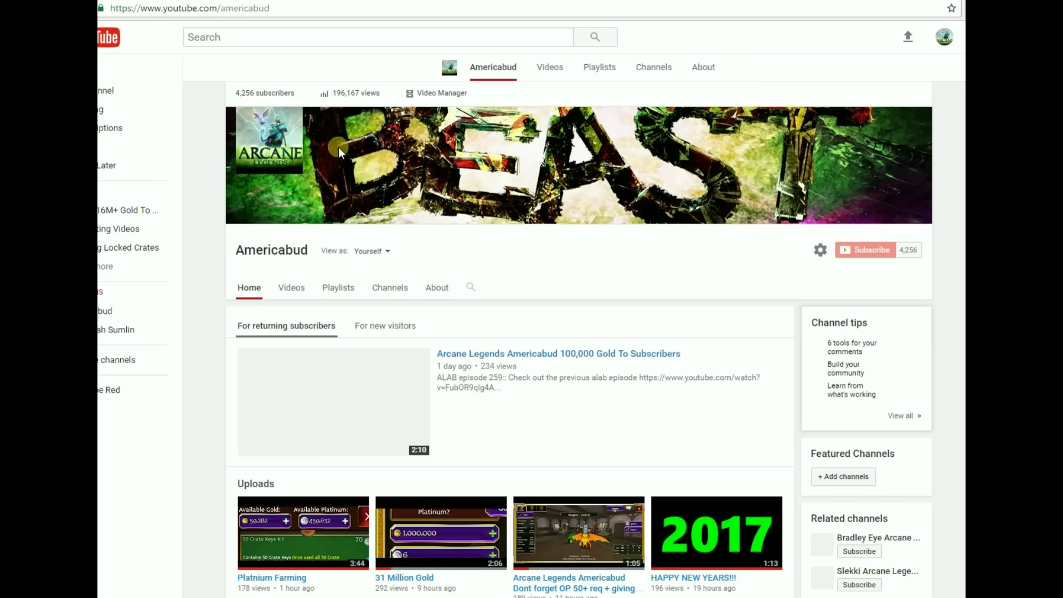
mouse_move(786, 145)
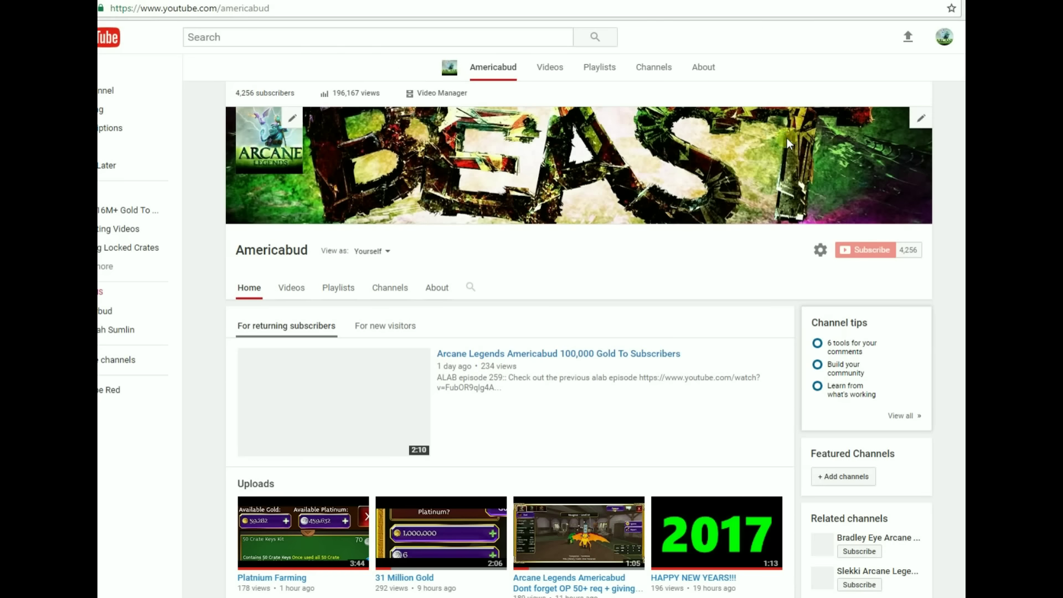
scroll(855, 132, down, 1)
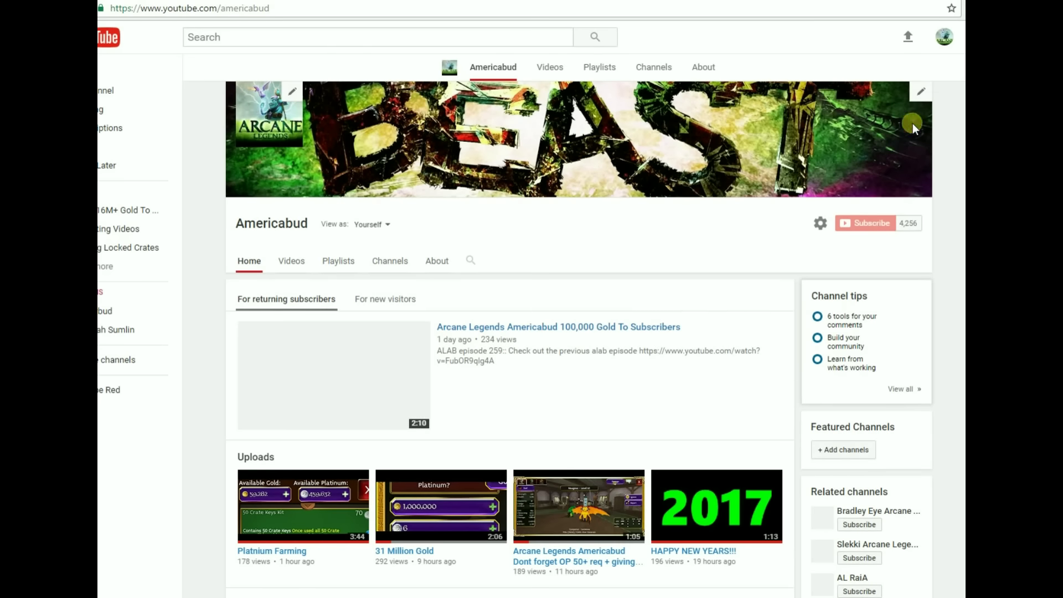